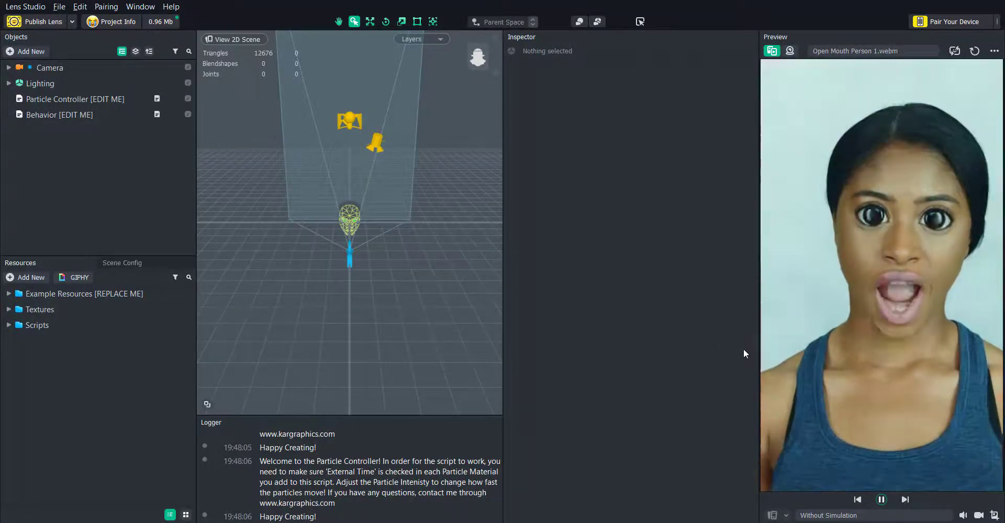
Step: Inspect the Camera's face objects, the Behavior script's mouth triggers and the Effects group contents
{"action": "left_click", "coordinate": [9, 67]}
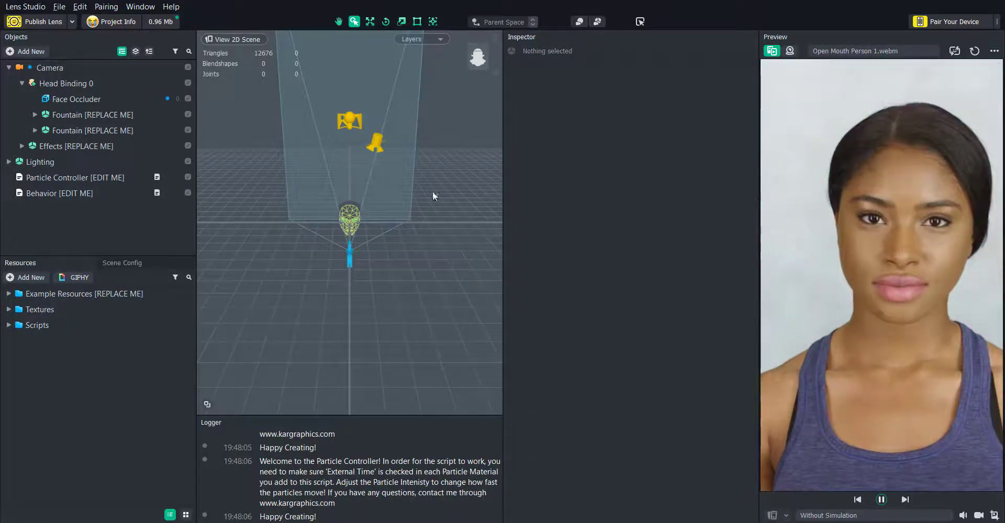
{"action": "left_click", "coordinate": [106, 194]}
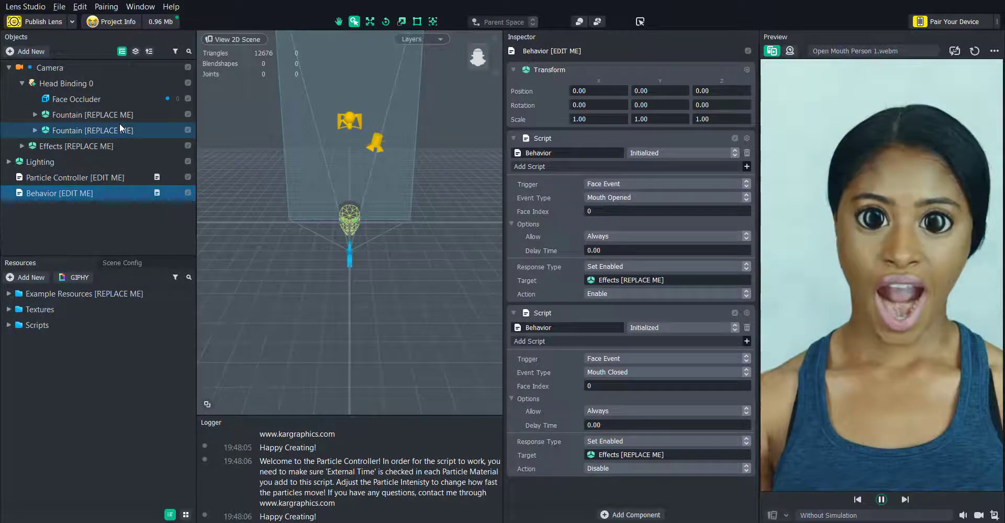
{"action": "left_click", "coordinate": [22, 146]}
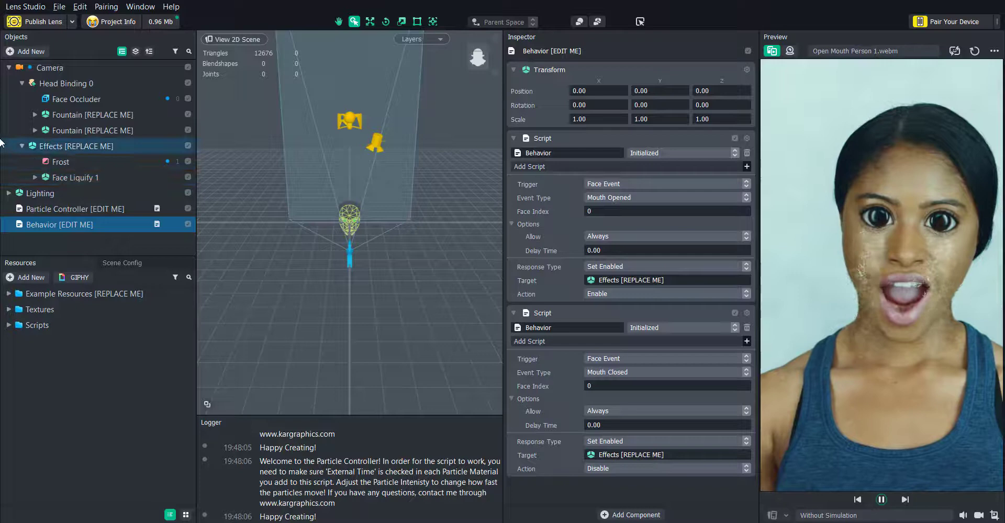
{"action": "left_click", "coordinate": [22, 146]}
Step: Start a new project from the 3D Particles template
{"action": "left_click", "coordinate": [59, 7]}
{"action": "mouse_move", "coordinate": [86, 30]}
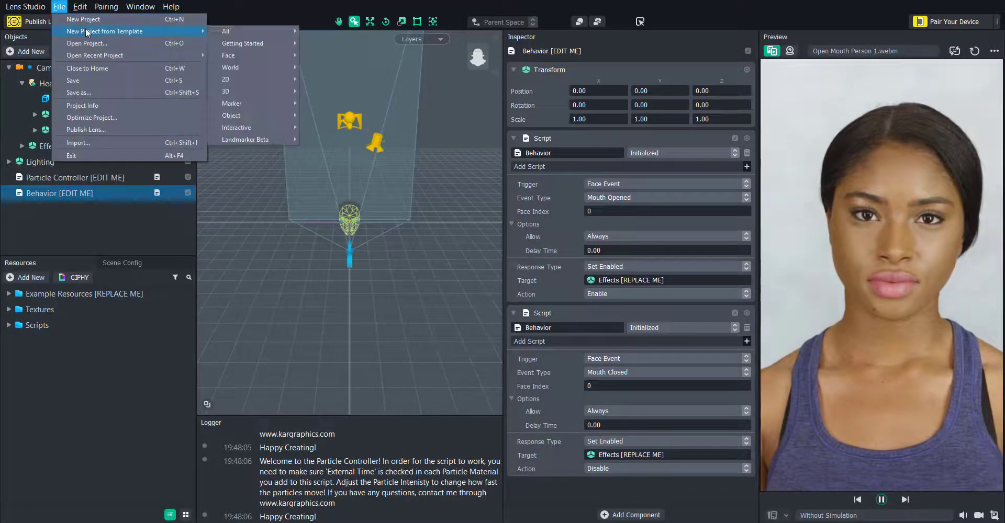
{"action": "mouse_move", "coordinate": [243, 90]}
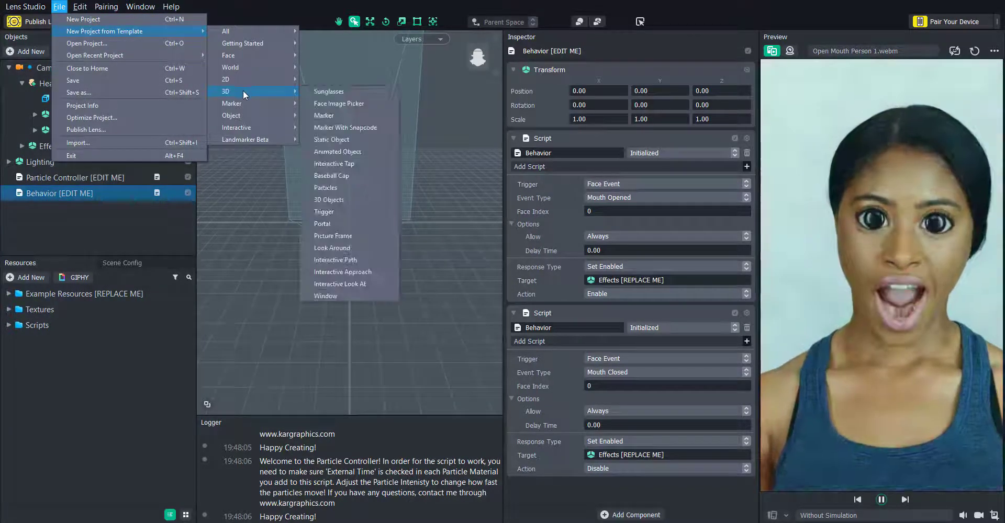
{"action": "left_click", "coordinate": [337, 184]}
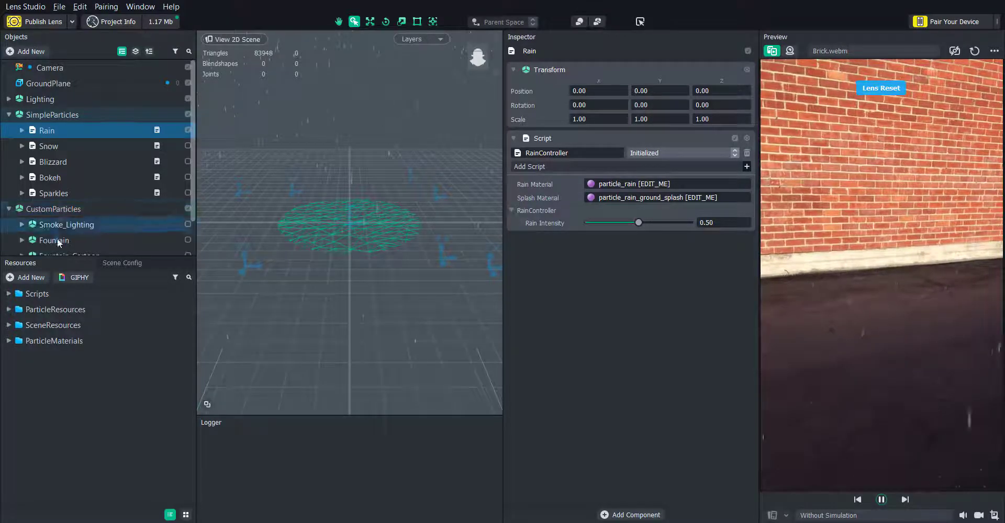
Step: Enable the Fountain particles and export them as 'Fountain'
{"action": "left_click", "coordinate": [185, 240]}
{"action": "right_click", "coordinate": [142, 240]}
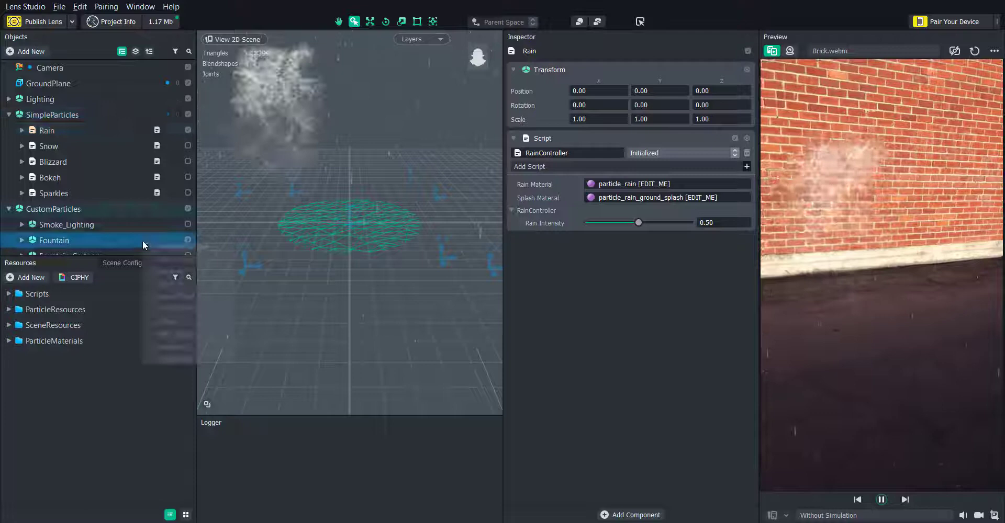
{"action": "left_click", "coordinate": [164, 292]}
{"action": "type", "text": "Fountain"}
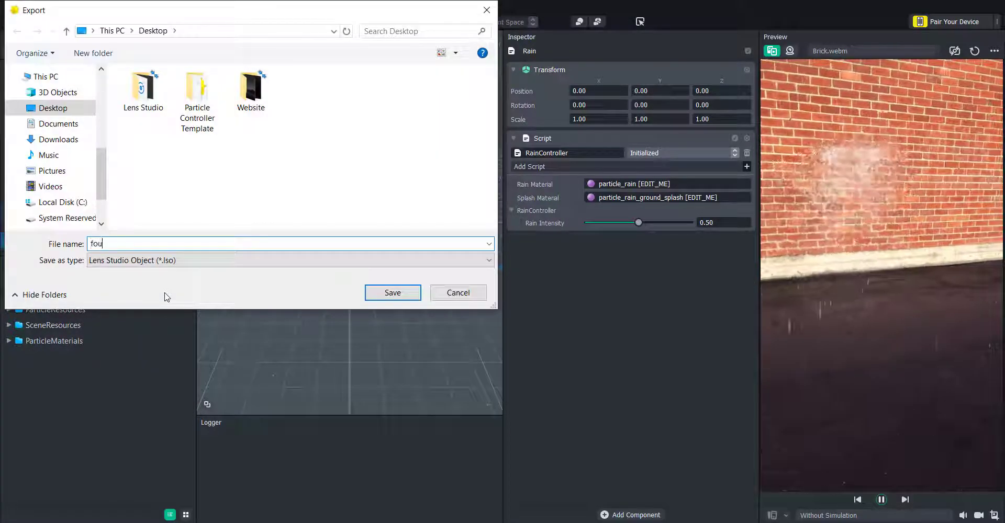
{"action": "key", "text": "Return"}
{"action": "left_click", "coordinate": [59, 7]}
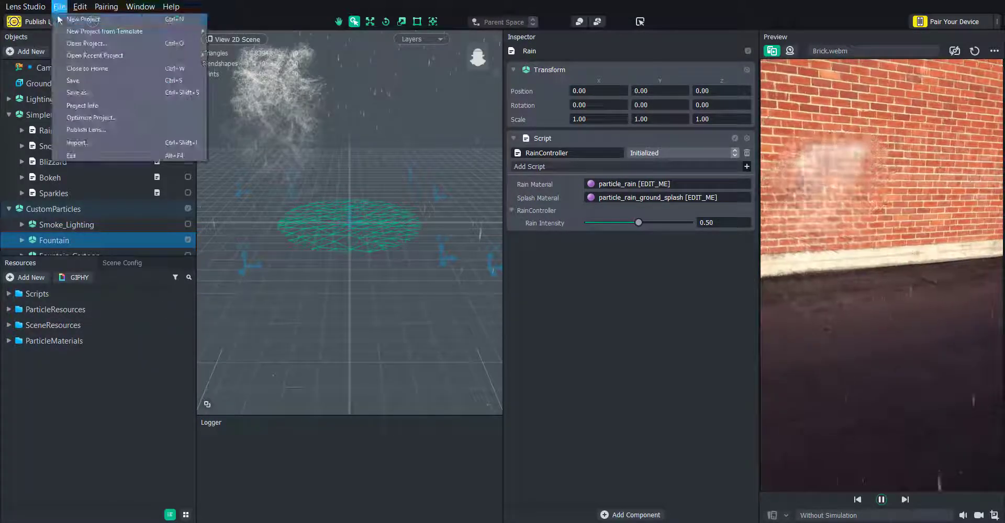
Step: Start a blank project and import fountain.lso from the Desktop into Resources
{"action": "left_click", "coordinate": [323, 181]}
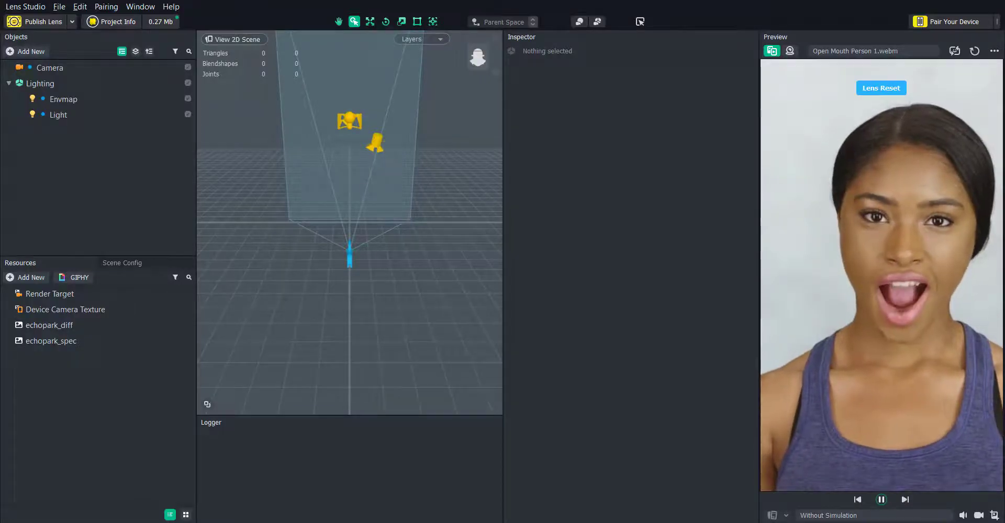
{"action": "left_click", "coordinate": [25, 277]}
{"action": "left_click", "coordinate": [62, 473]}
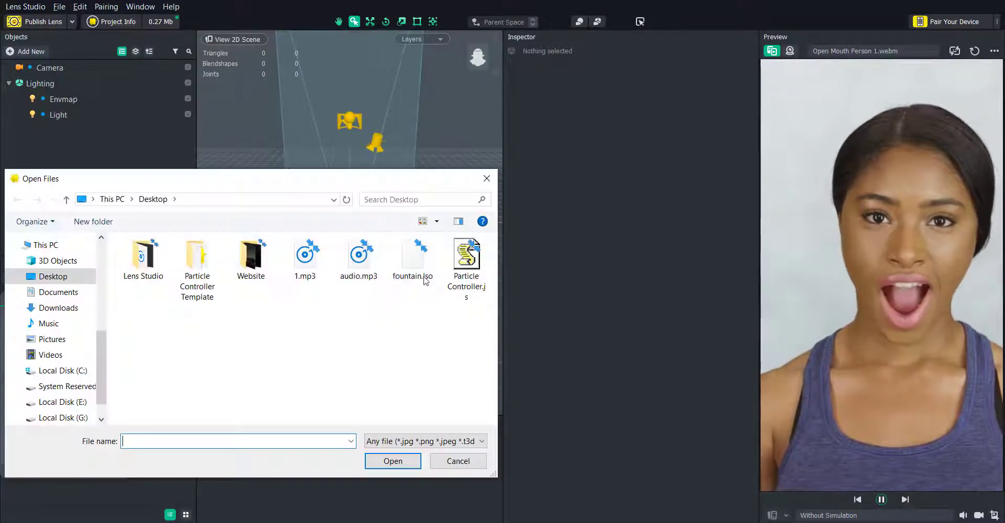
{"action": "double_click", "coordinate": [417, 257]}
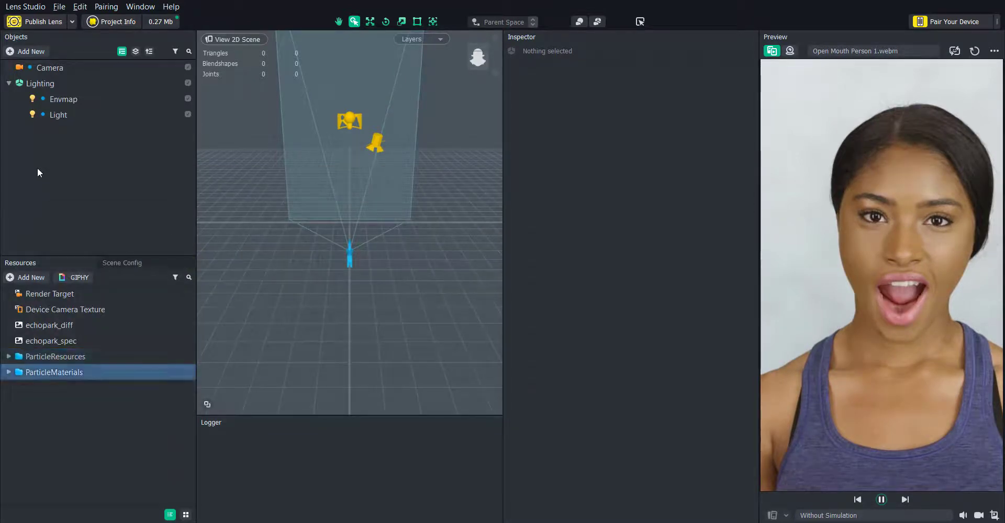
Step: Add a Head Binding under Camera, parent the Fountain to it, and shrink it beside the face
{"action": "left_click", "coordinate": [52, 67]}
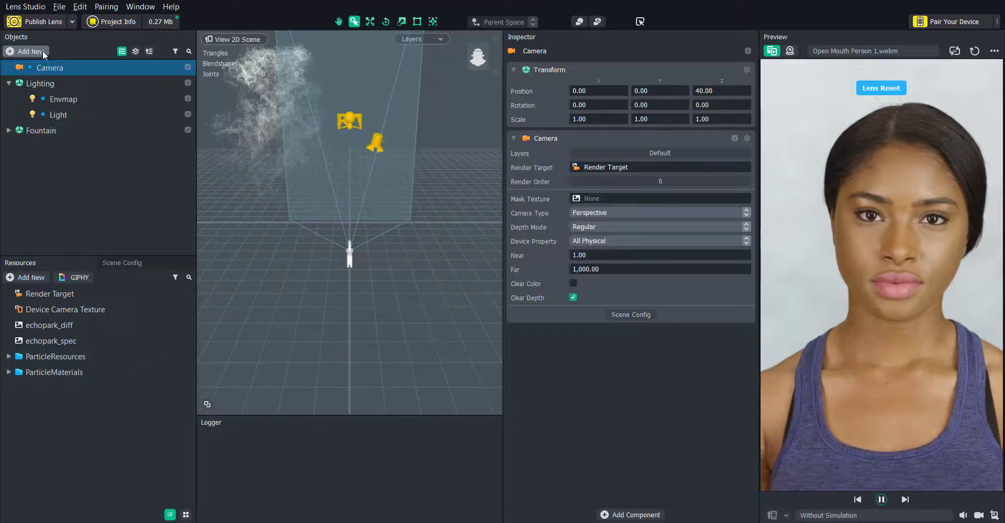
{"action": "left_click", "coordinate": [43, 50]}
{"action": "scroll", "coordinate": [57, 174], "scroll_direction": "down", "scroll_amount": 5}
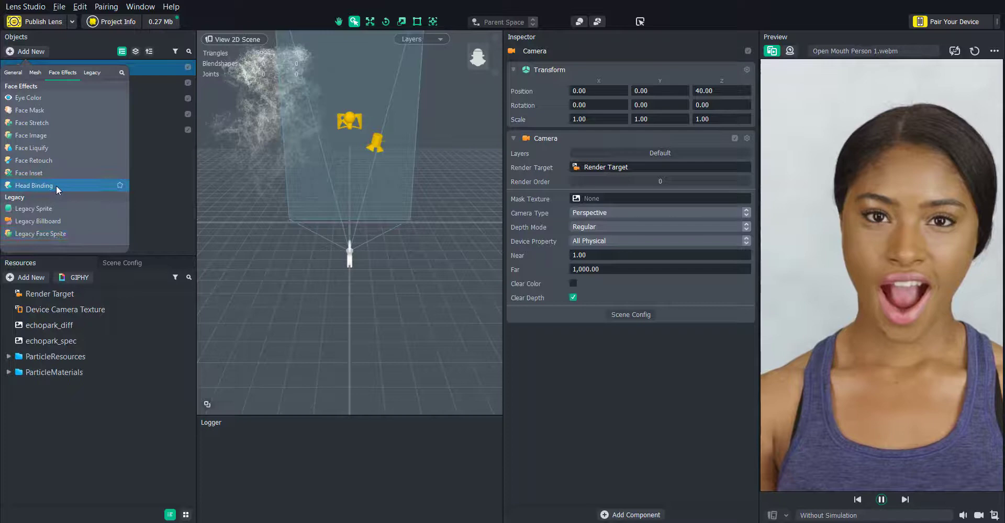
{"action": "left_click", "coordinate": [56, 185]}
{"action": "left_click_drag", "start_coordinate": [39, 159], "coordinate": [89, 96]}
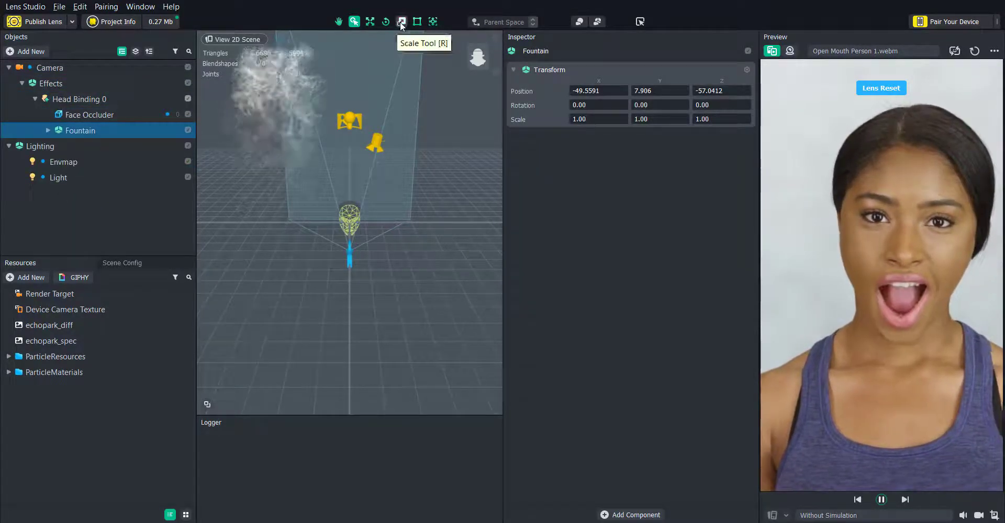
{"action": "left_click", "coordinate": [369, 21]}
{"action": "key", "text": "f"}
{"action": "left_click_drag", "start_coordinate": [361, 256], "coordinate": [338, 330]}
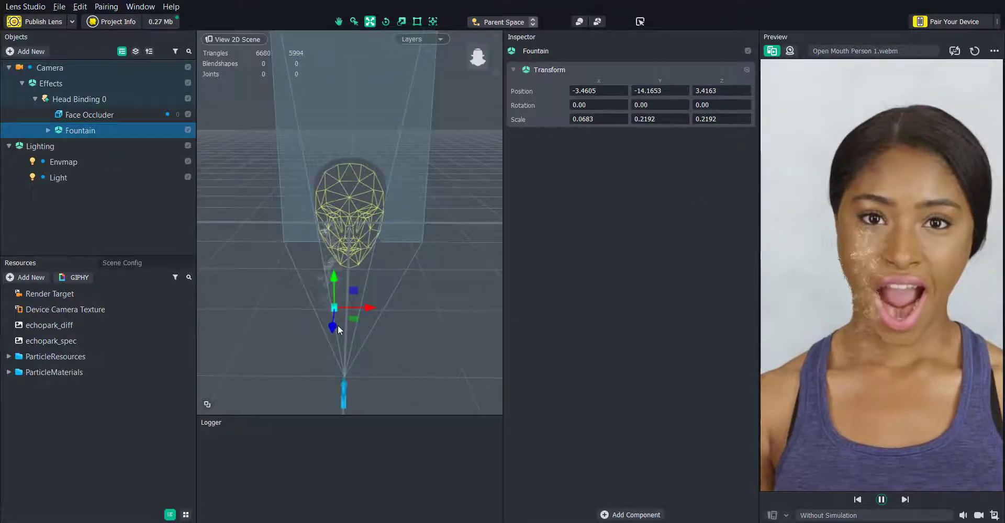
Step: Duplicate the Fountain and move Fountain 2 along +X to the other side of the face
{"action": "right_click", "coordinate": [77, 130]}
{"action": "left_click", "coordinate": [99, 177]}
{"action": "left_click", "coordinate": [47, 147]}
{"action": "left_click", "coordinate": [79, 147]}
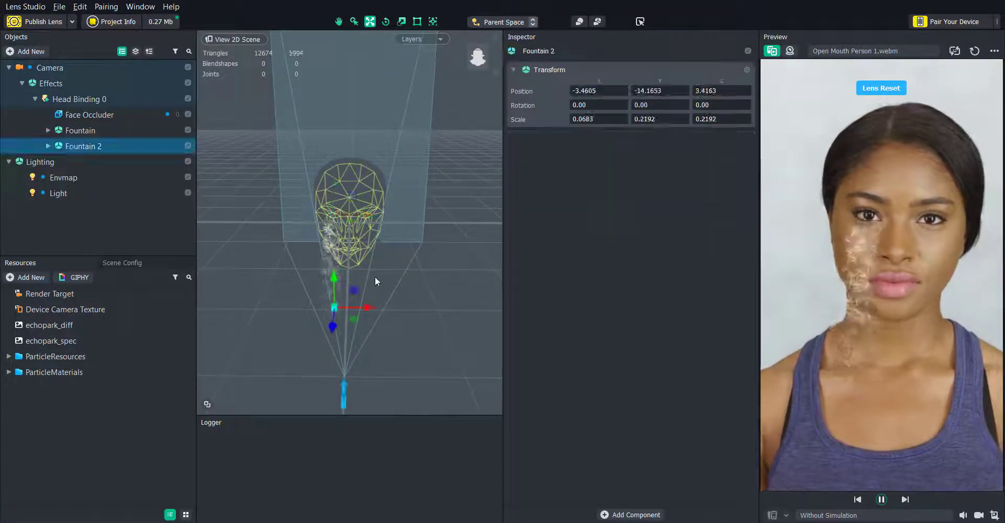
{"action": "left_click_drag", "start_coordinate": [373, 308], "coordinate": [397, 306]}
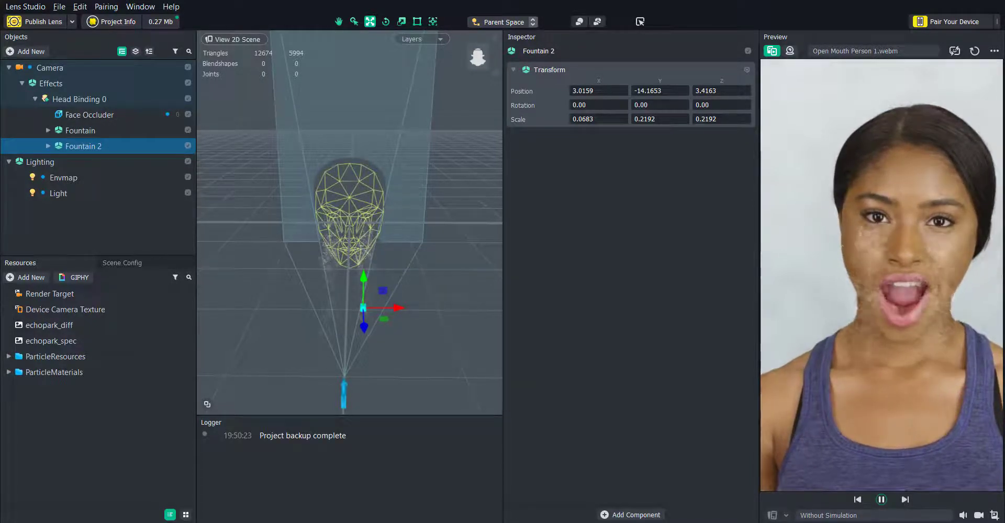
{"action": "left_click_drag", "start_coordinate": [398, 312], "coordinate": [399, 312]}
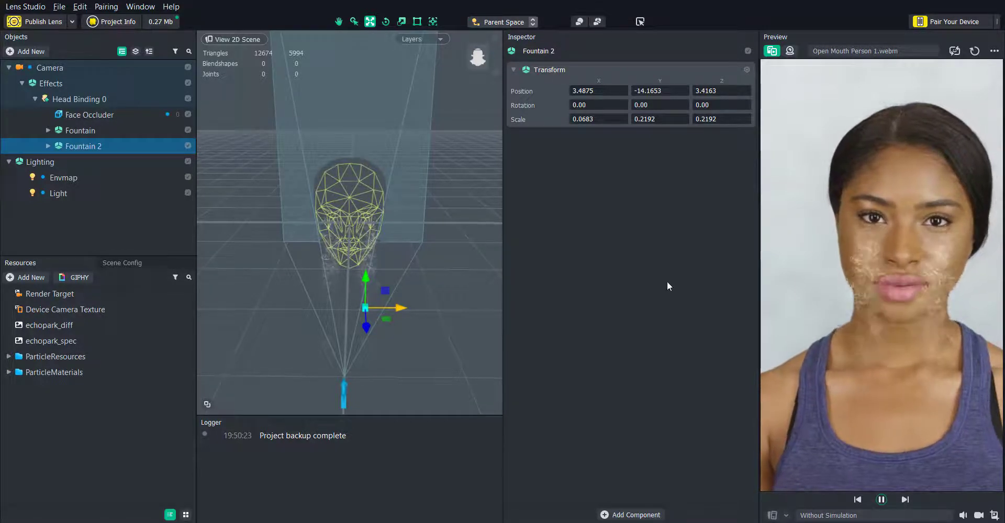
Step: Import Particle Controller.js and drop it into Objects as a new scene object
{"action": "left_click", "coordinate": [24, 277]}
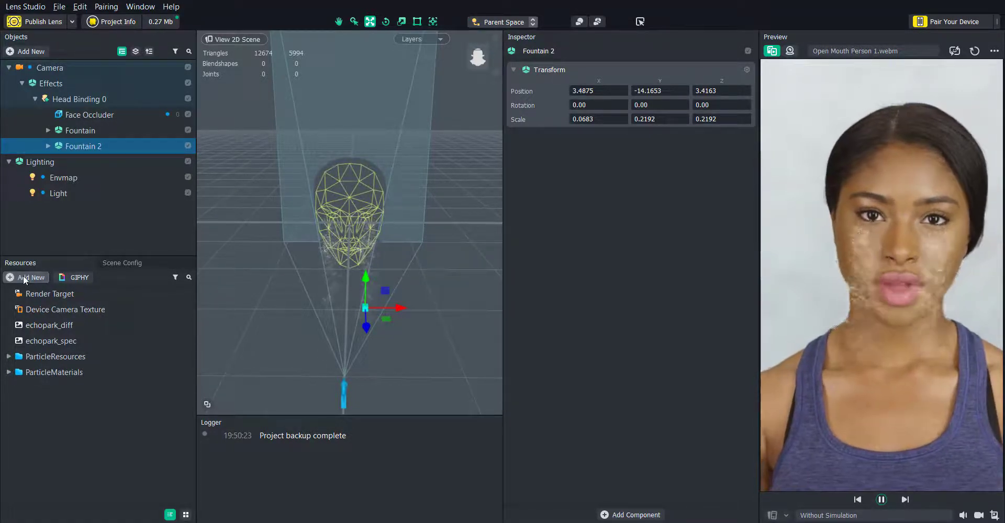
{"action": "left_click", "coordinate": [78, 469]}
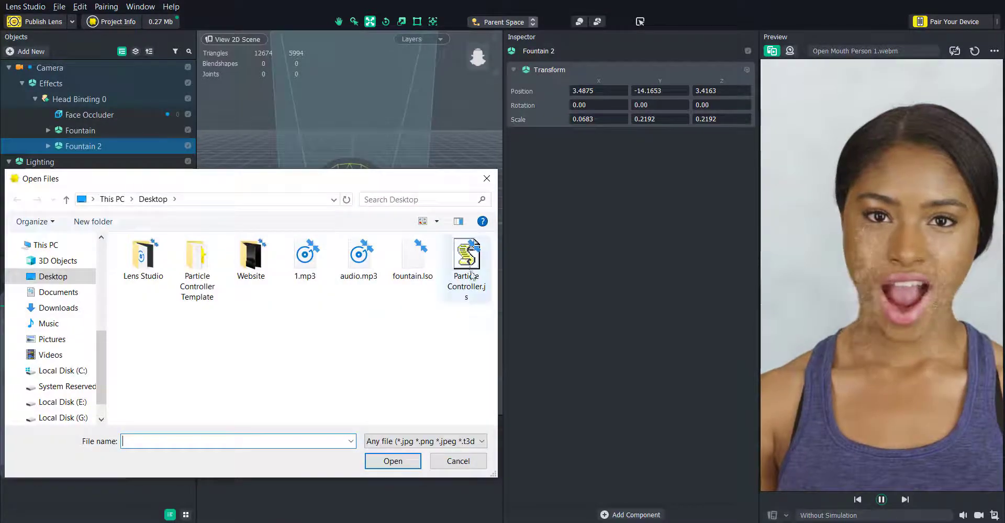
{"action": "double_click", "coordinate": [466, 256]}
{"action": "left_click", "coordinate": [93, 202]}
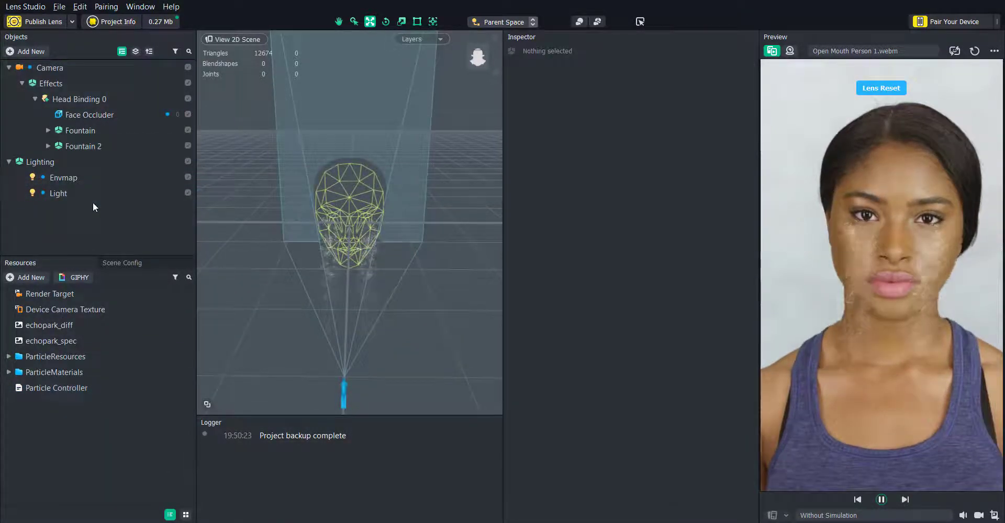
{"action": "left_click_drag", "start_coordinate": [58, 390], "coordinate": [592, 297]}
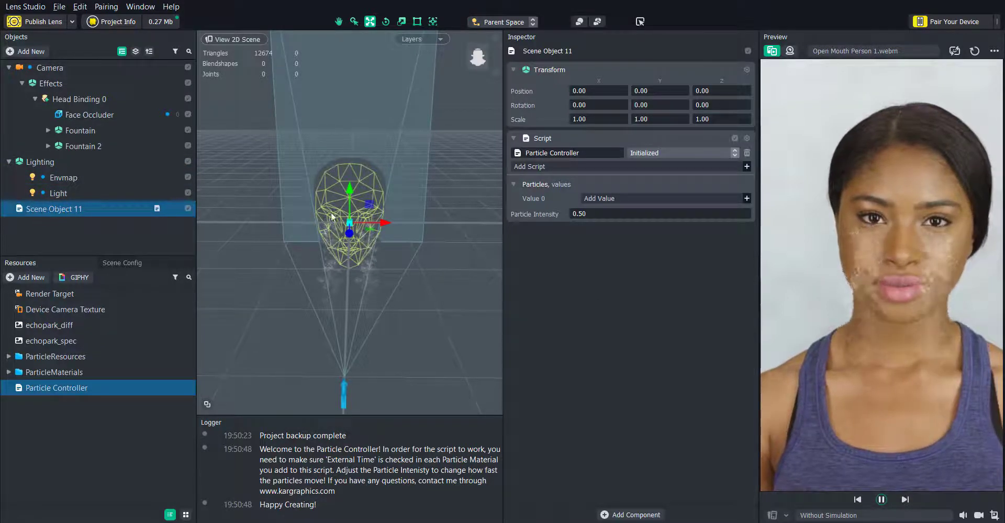
Step: Add a material slot to the Particle Controller and assign the fountain Distortion material
{"action": "left_click", "coordinate": [611, 199]}
{"action": "left_click", "coordinate": [585, 199]}
{"action": "double_click", "coordinate": [435, 154]}
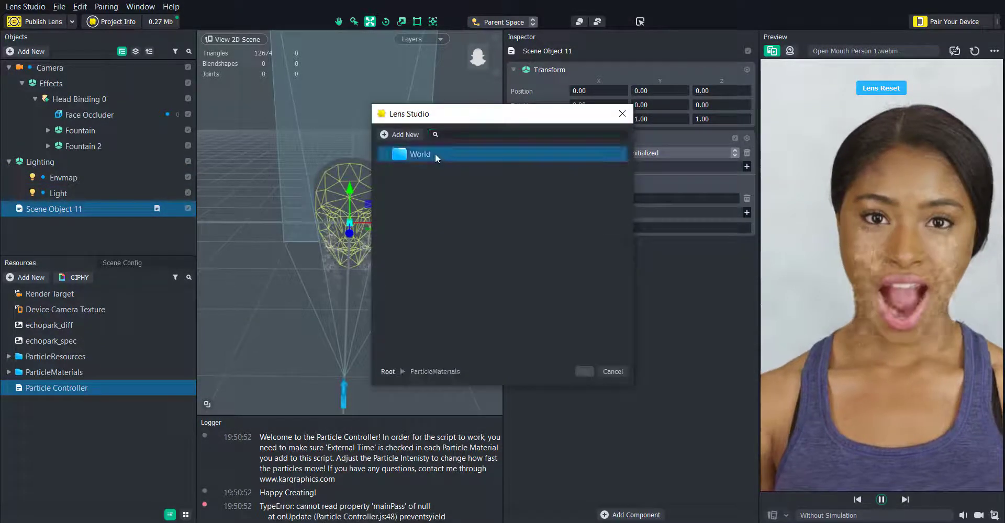
{"action": "double_click", "coordinate": [435, 154]}
{"action": "double_click", "coordinate": [444, 155]}
{"action": "left_click", "coordinate": [747, 212]}
Step: Assign the fountain Splash and Waterdrops materials to the second and third slots
{"action": "left_click", "coordinate": [616, 210]}
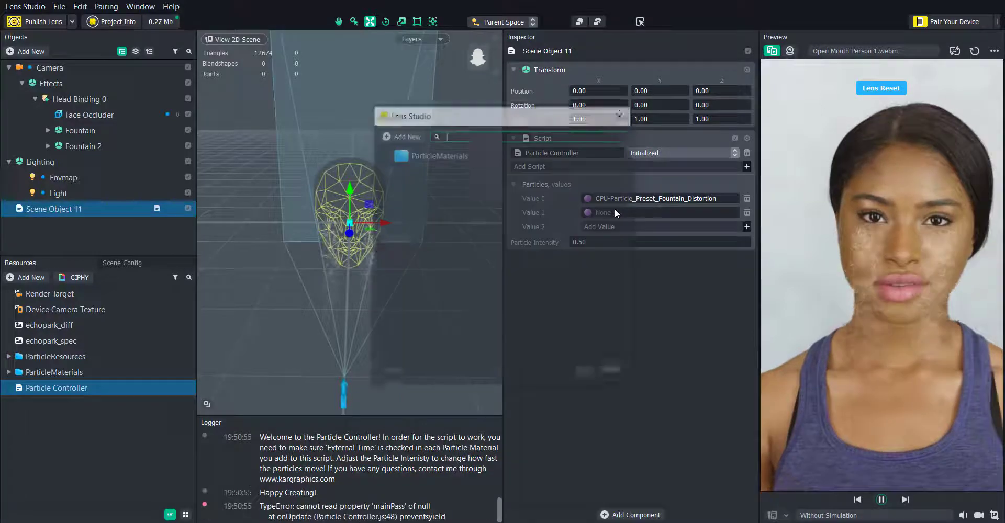
{"action": "double_click", "coordinate": [491, 159]}
{"action": "double_click", "coordinate": [490, 164]}
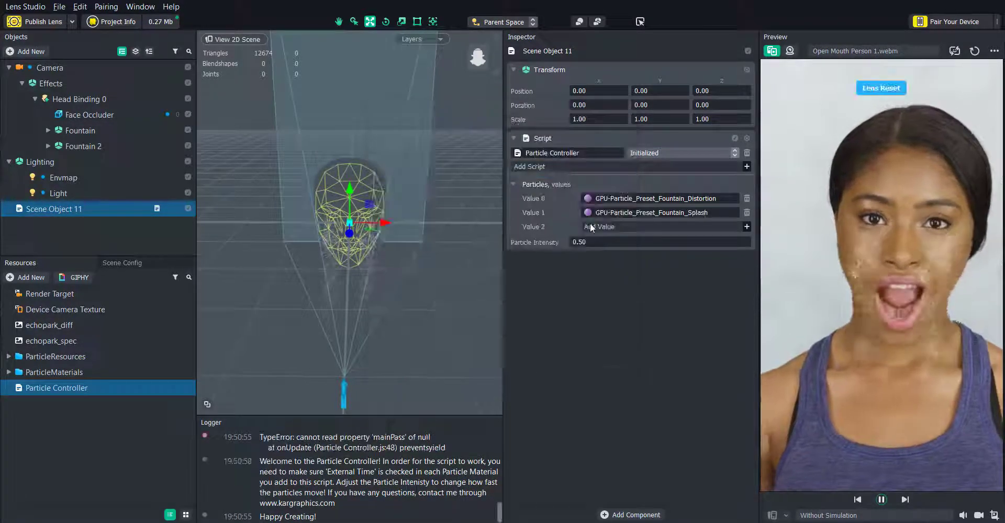
{"action": "left_click", "coordinate": [591, 227]}
{"action": "left_click", "coordinate": [592, 227]}
{"action": "double_click", "coordinate": [466, 159]}
{"action": "double_click", "coordinate": [465, 158]}
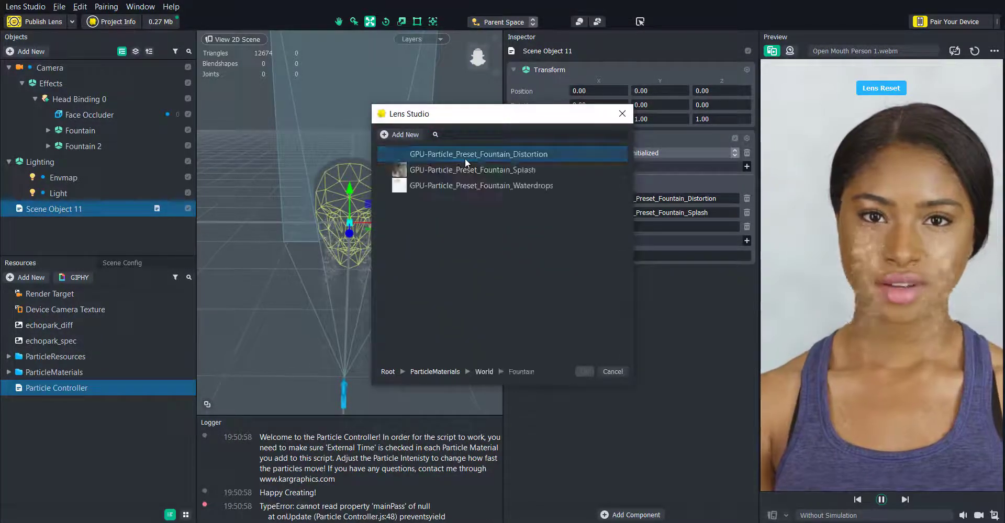
{"action": "double_click", "coordinate": [457, 186]}
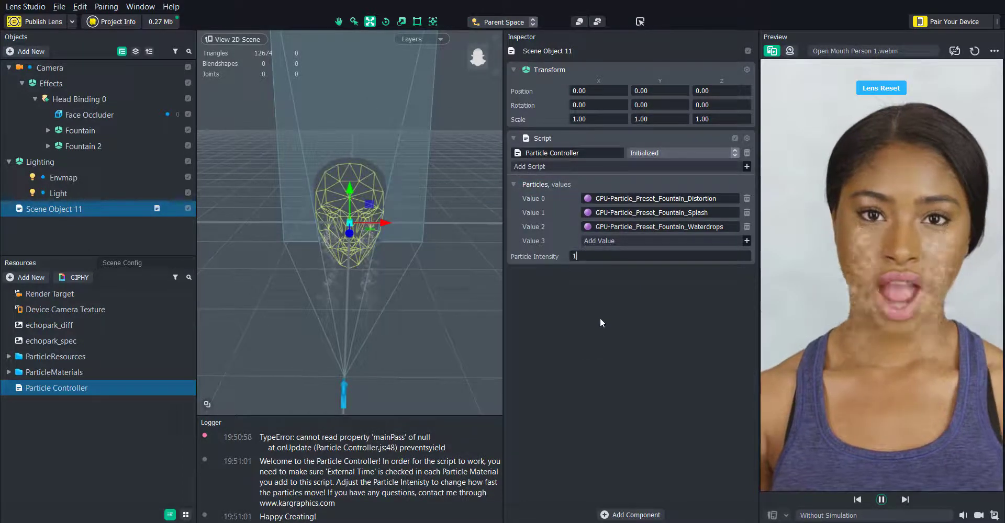
Step: Open the Splash fountain material from the ParticleMaterials resource folder
{"action": "left_click", "coordinate": [8, 372]}
{"action": "left_click", "coordinate": [22, 388]}
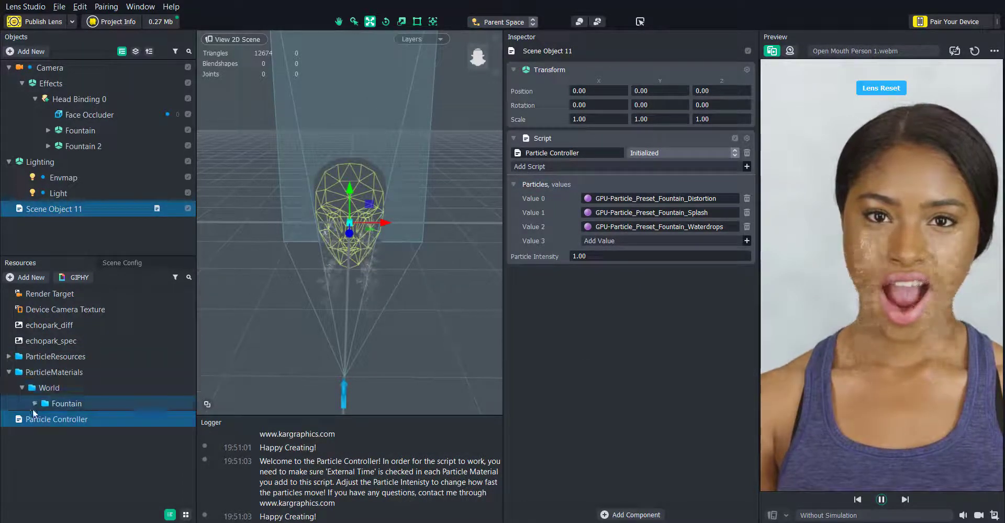
{"action": "left_click", "coordinate": [35, 403]}
{"action": "left_click", "coordinate": [68, 419]}
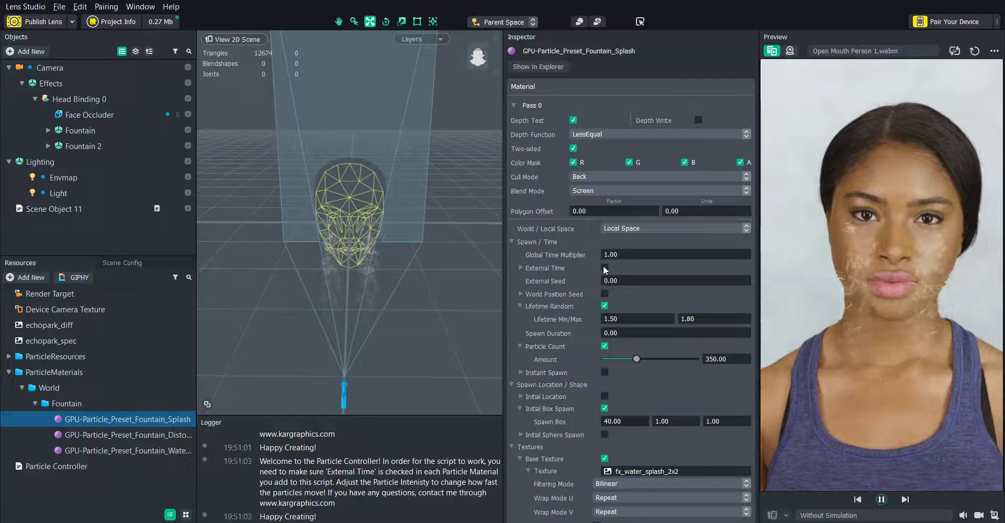
Step: Turn on External Time for the Distortion and Waterdrops fountain materials
{"action": "key", "text": "Down"}
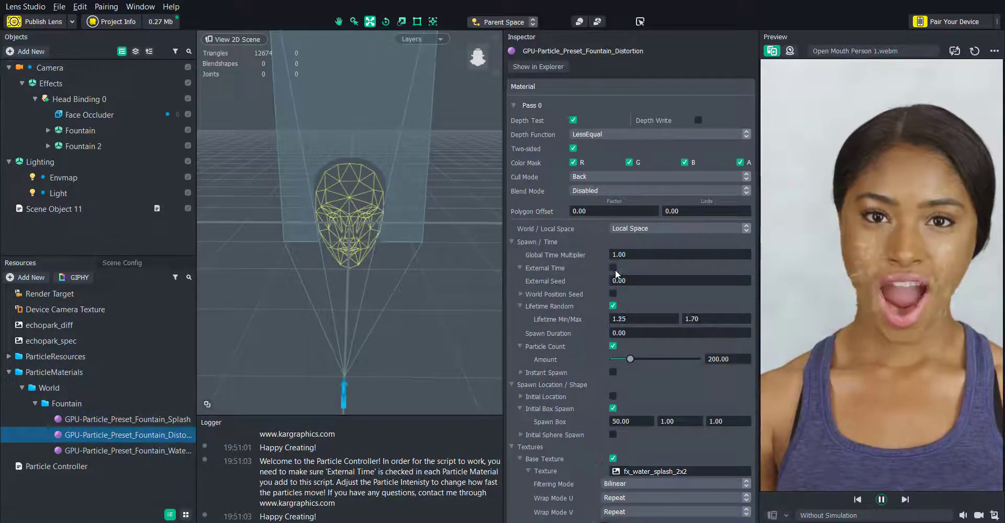
{"action": "left_click", "coordinate": [613, 268]}
{"action": "left_click", "coordinate": [129, 451]}
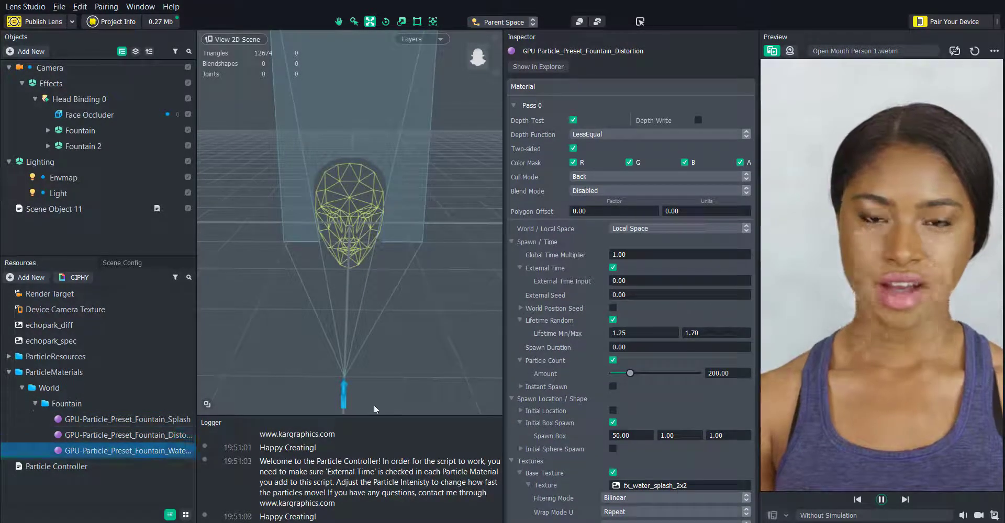
{"action": "left_click", "coordinate": [604, 268]}
{"action": "double_click", "coordinate": [178, 372]}
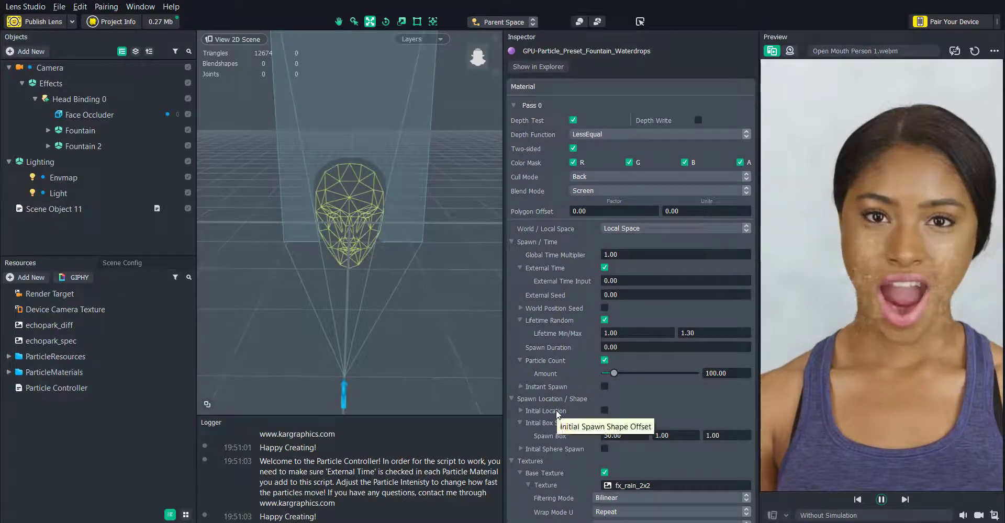
Step: Set the Particle Controller's Particle Intensity to 1.5
{"action": "left_click", "coordinate": [100, 209]}
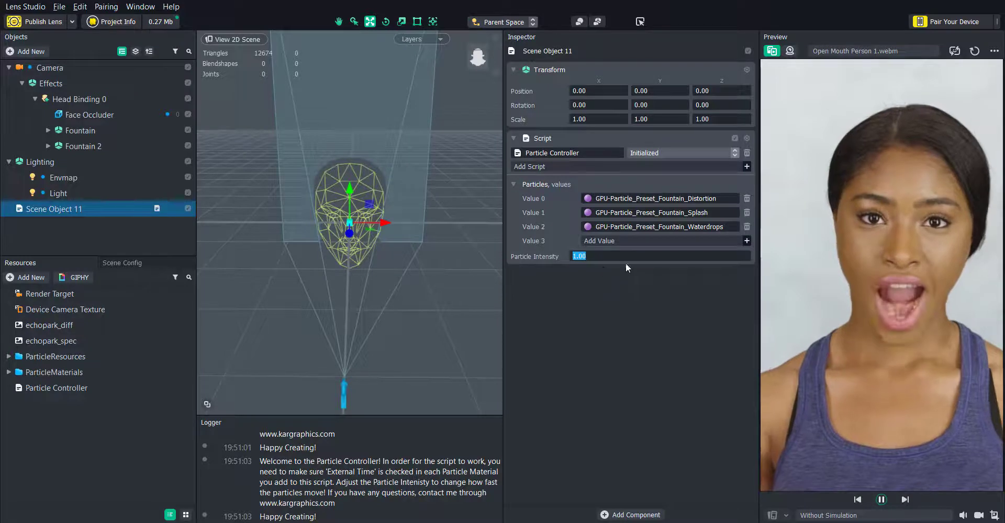
{"action": "type", "text": "3"}
{"action": "key", "text": "Return"}
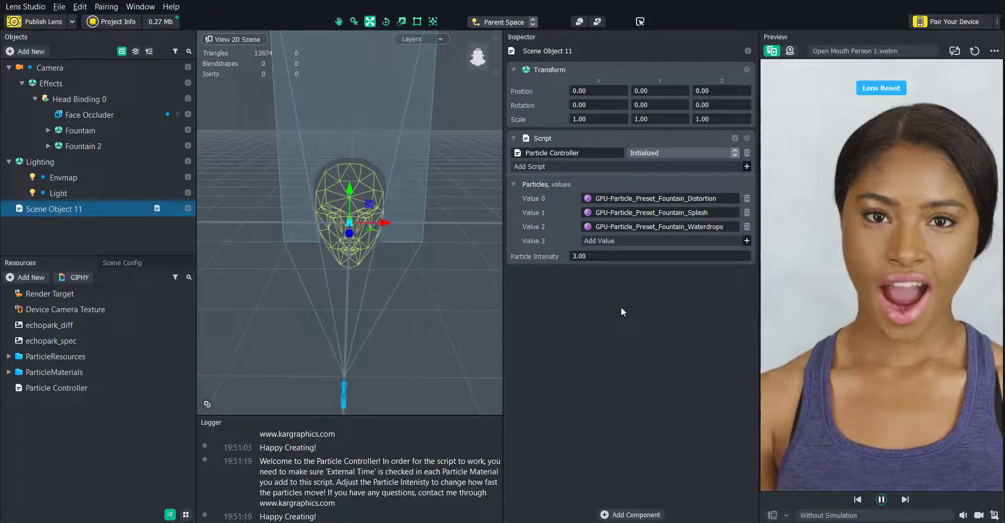
{"action": "left_click", "coordinate": [606, 257]}
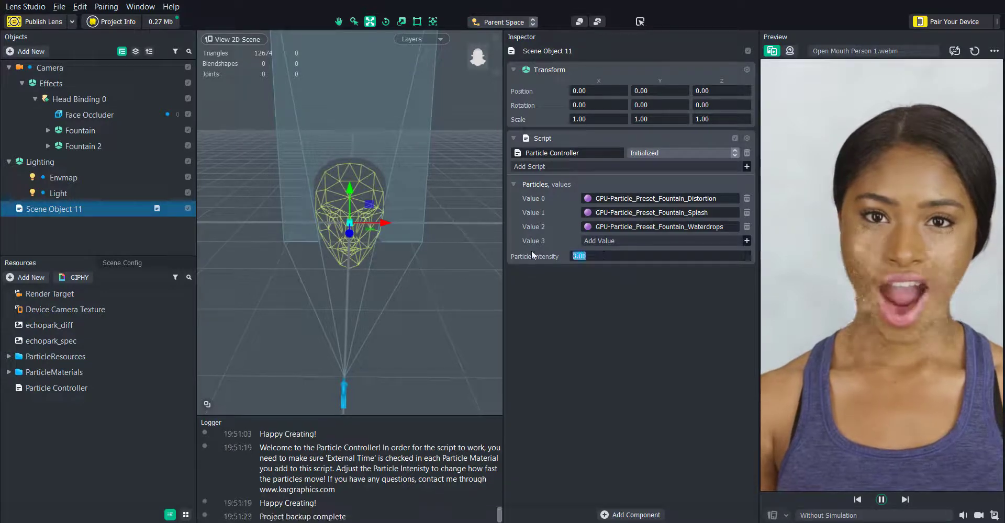
{"action": "type", "text": "1.5"}
{"action": "key", "text": "Return"}
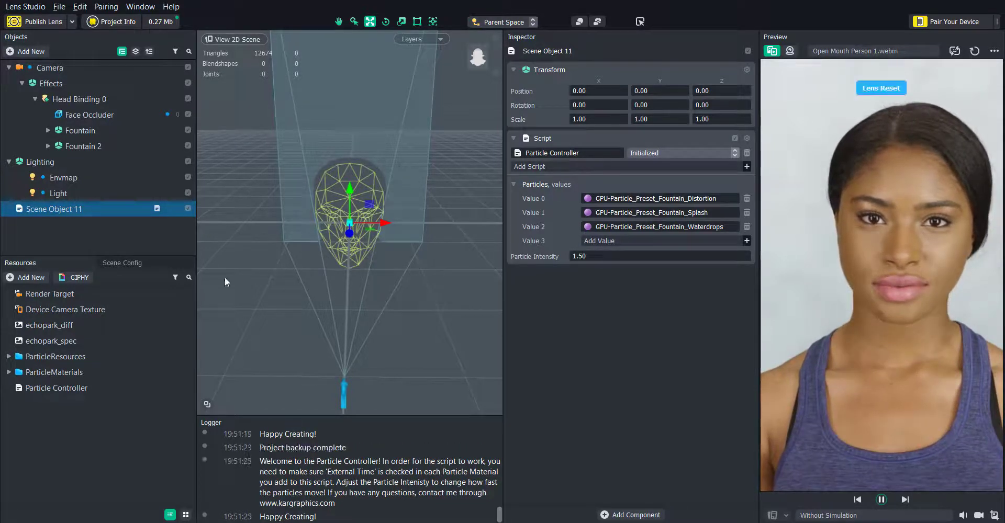
Step: Move Head Binding 0 directly under Camera and add a Face Liquify under Effects
{"action": "left_click", "coordinate": [33, 98]}
{"action": "left_click_drag", "start_coordinate": [53, 99], "coordinate": [56, 81]}
{"action": "left_click", "coordinate": [51, 99]}
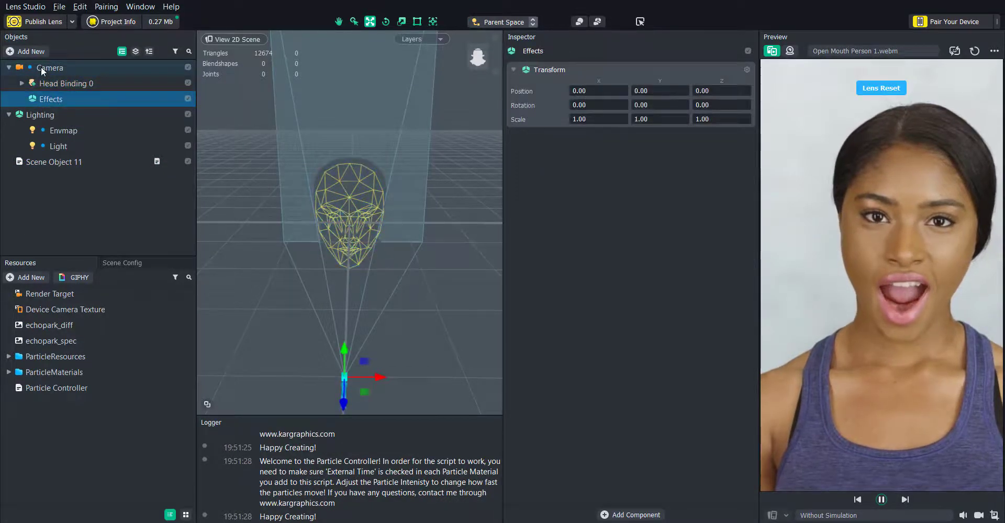
{"action": "left_click", "coordinate": [31, 51]}
{"action": "left_click", "coordinate": [51, 148]}
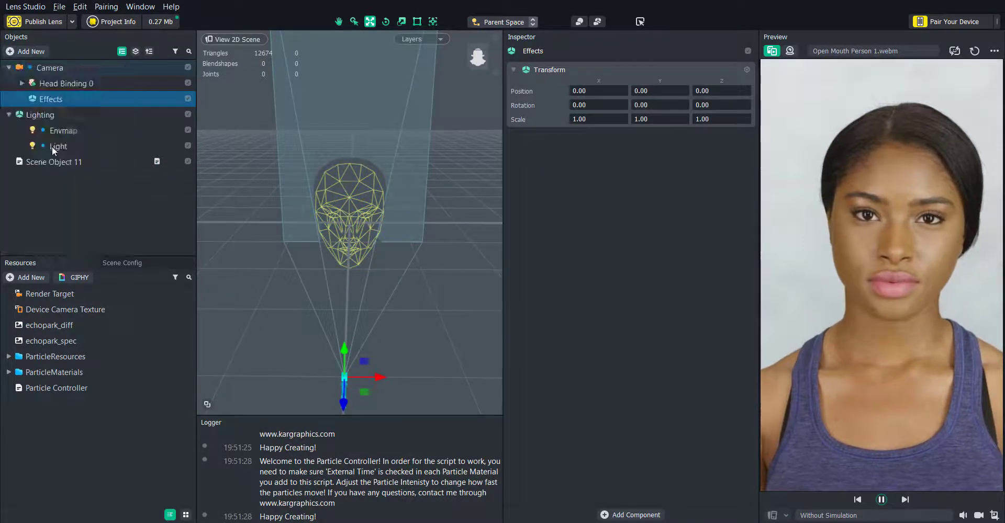
Step: Add a Frost colour correction under Effects with alpha 0.66
{"action": "left_click", "coordinate": [54, 100]}
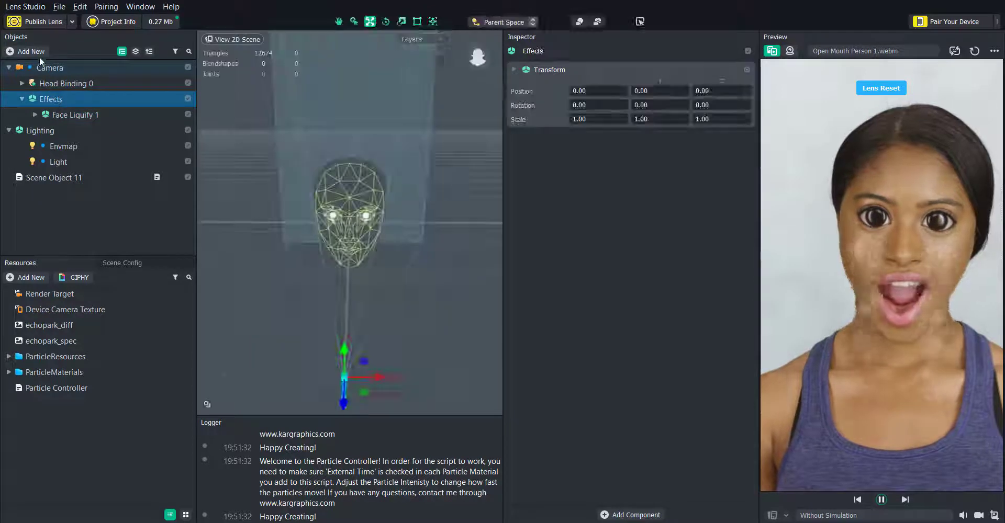
{"action": "left_click", "coordinate": [39, 53]}
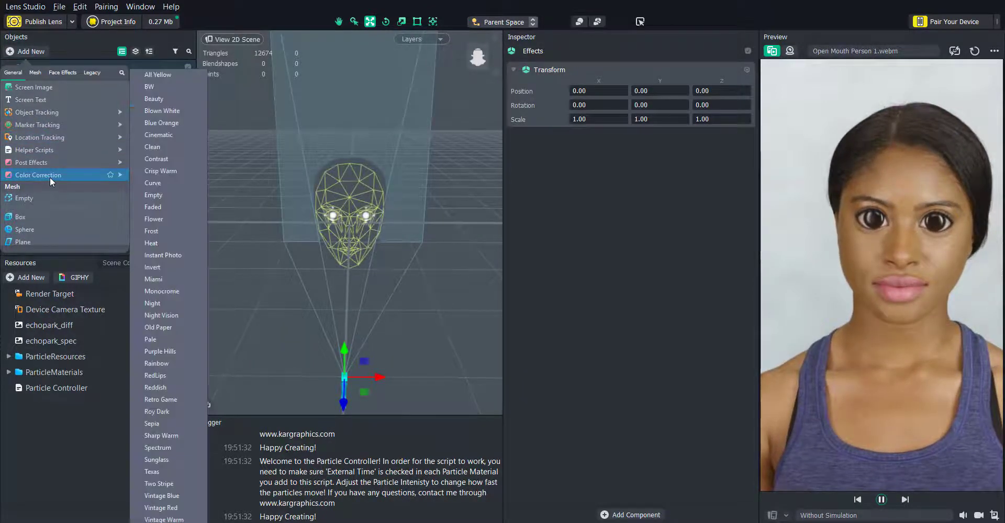
{"action": "mouse_move", "coordinate": [95, 173]}
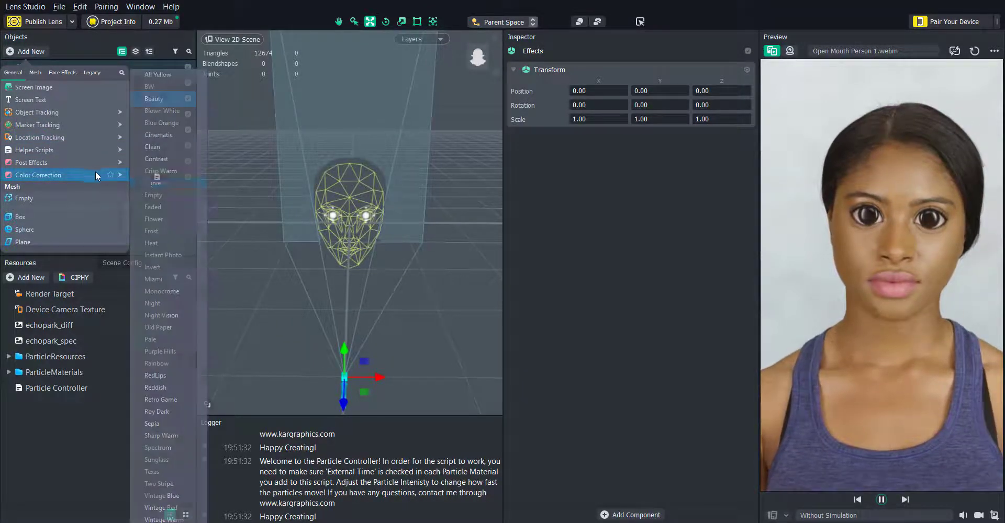
{"action": "left_click", "coordinate": [173, 229]}
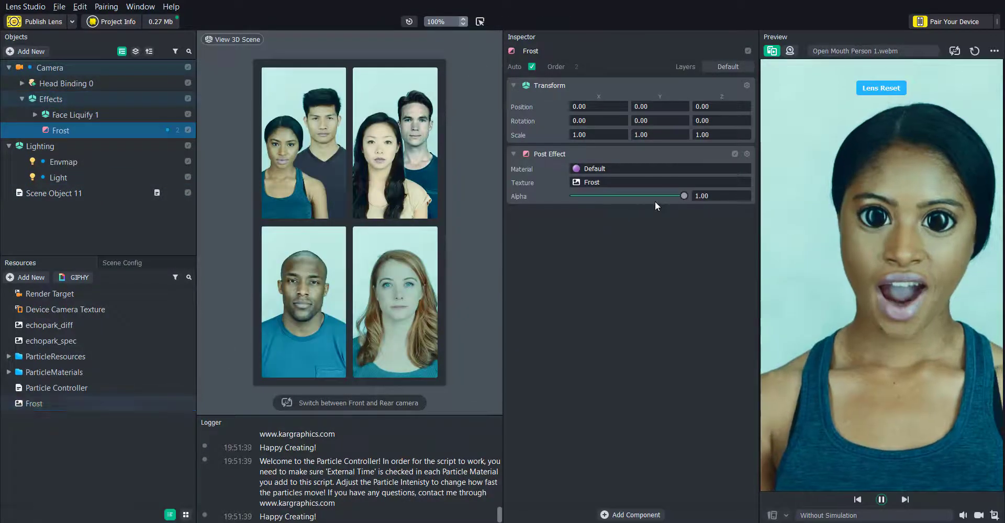
{"action": "left_click", "coordinate": [646, 195]}
{"action": "left_click", "coordinate": [22, 99]}
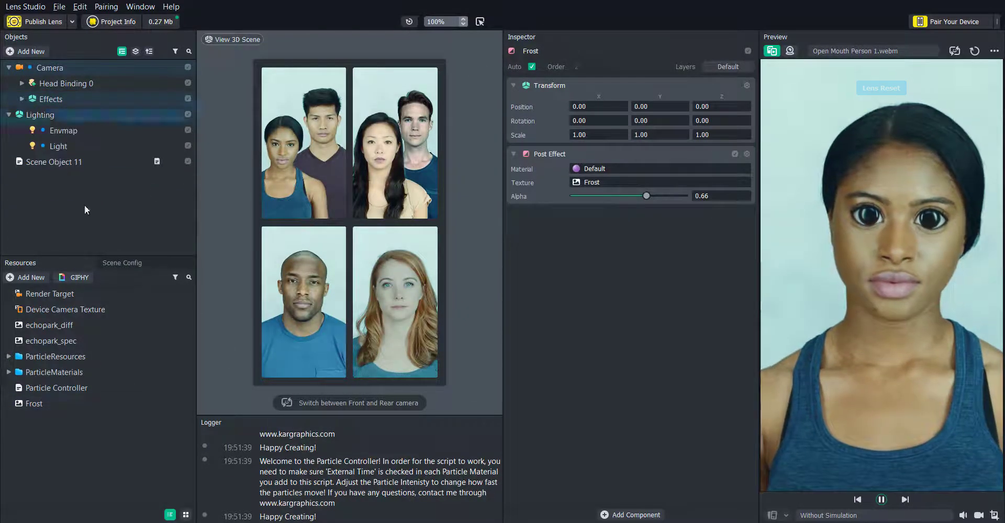
{"action": "left_click", "coordinate": [86, 209]}
{"action": "left_click", "coordinate": [33, 51]}
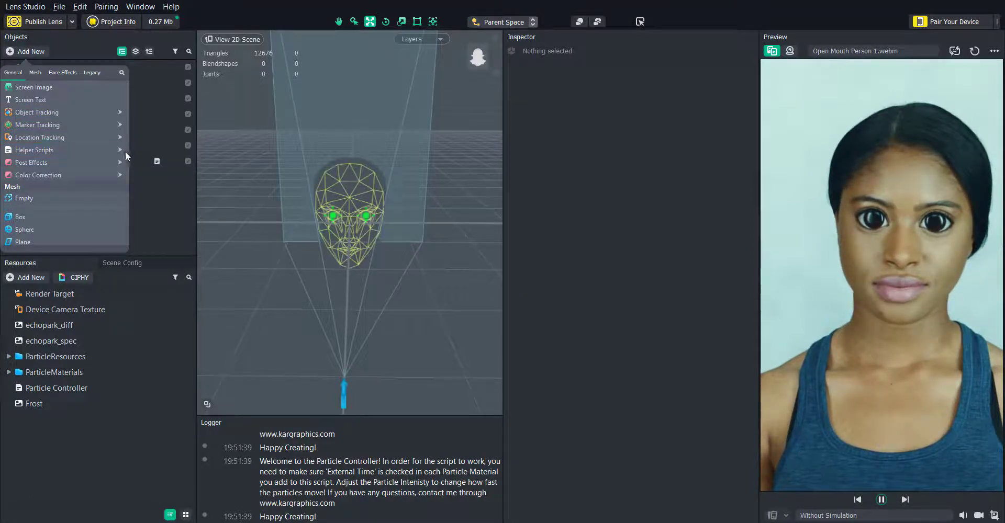
Step: Add a Behavior helper script object and give it a name
{"action": "left_click", "coordinate": [155, 161]}
{"action": "left_click", "coordinate": [22, 99]}
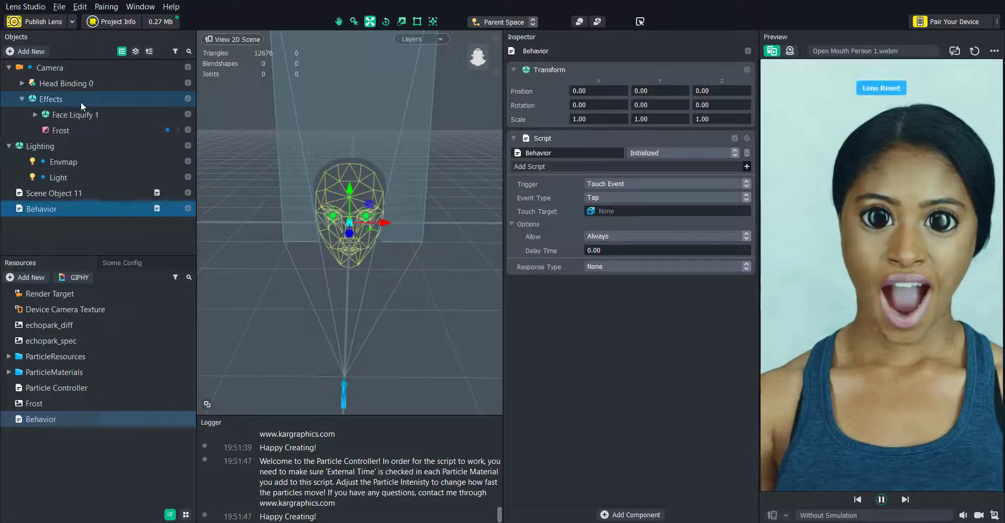
{"action": "double_click", "coordinate": [84, 208]}
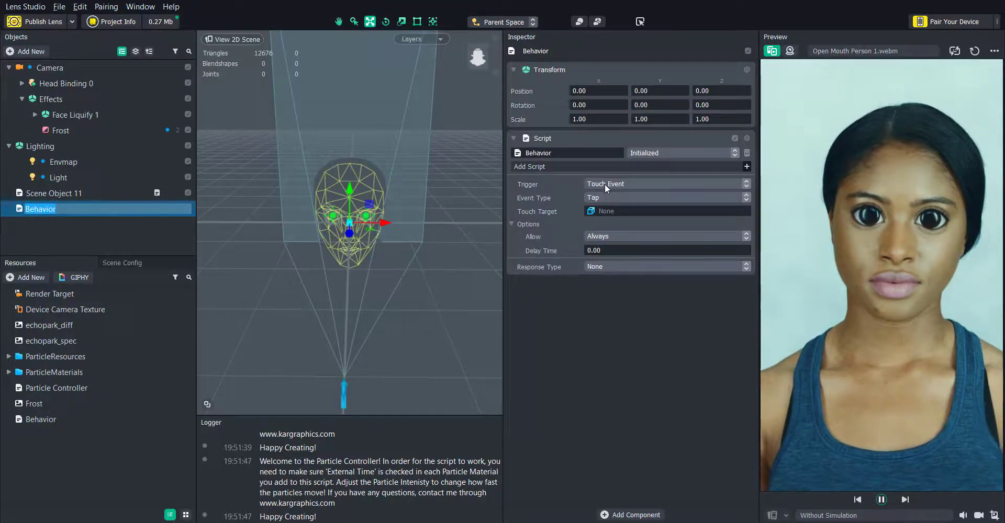
{"action": "left_click", "coordinate": [71, 233]}
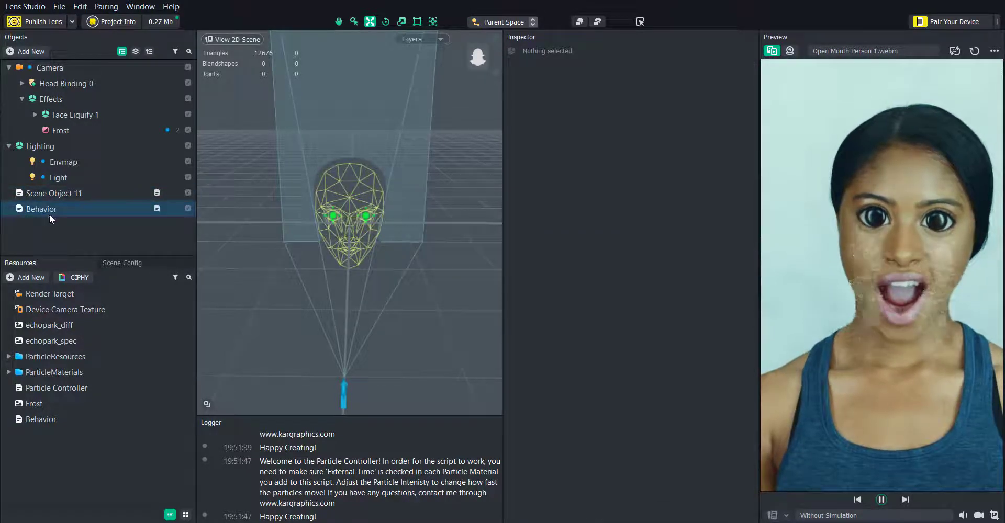
{"action": "left_click", "coordinate": [50, 215]}
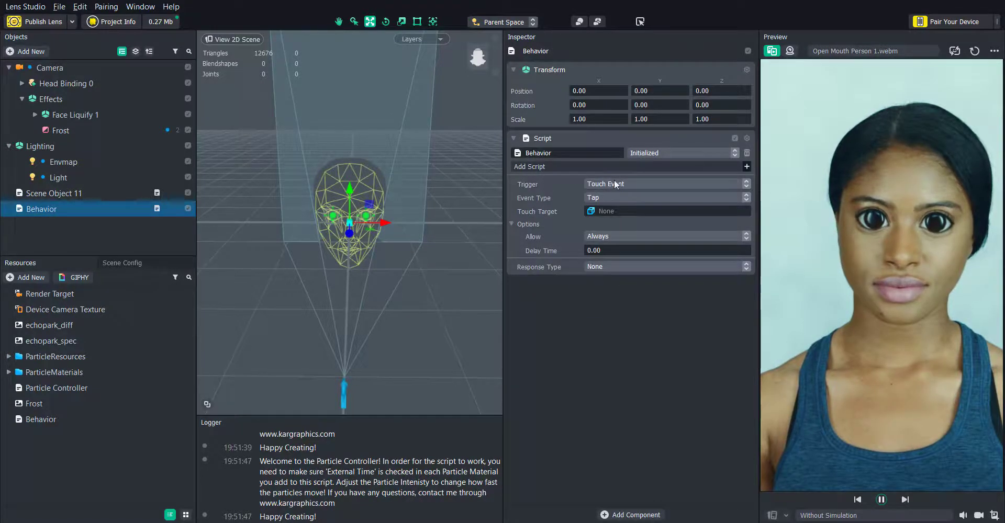
Step: Set the Behavior to a Face Event trigger with Set Enabled response targeting Effects
{"action": "left_click", "coordinate": [615, 183]}
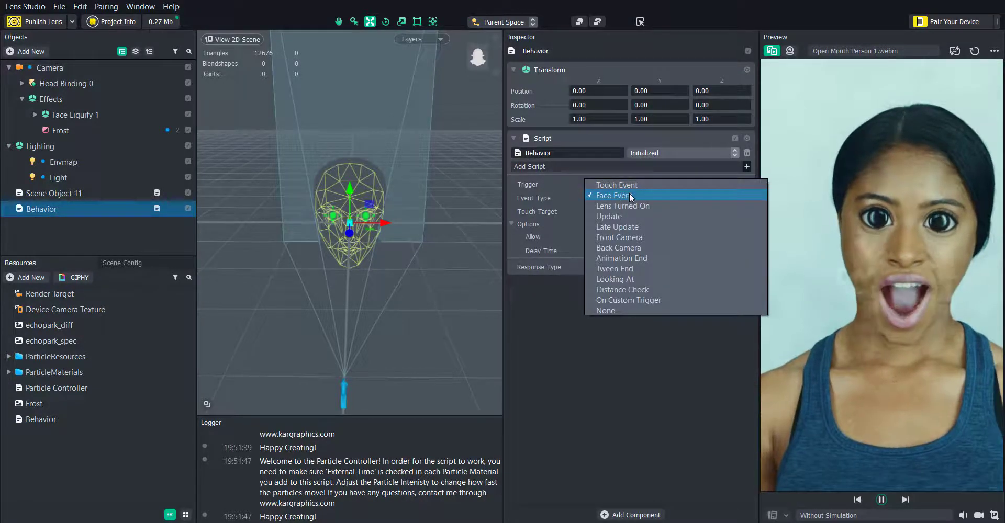
{"action": "left_click", "coordinate": [630, 195]}
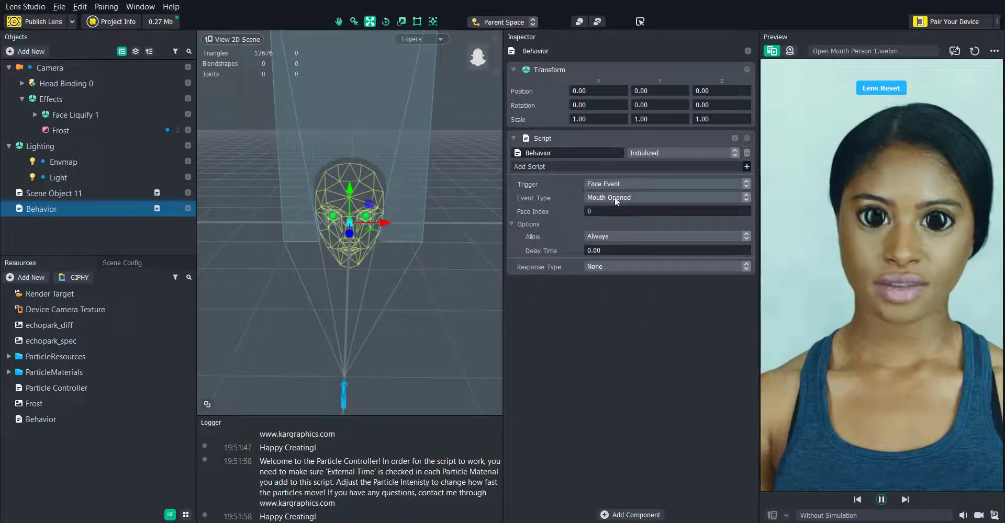
{"action": "left_click", "coordinate": [602, 266]}
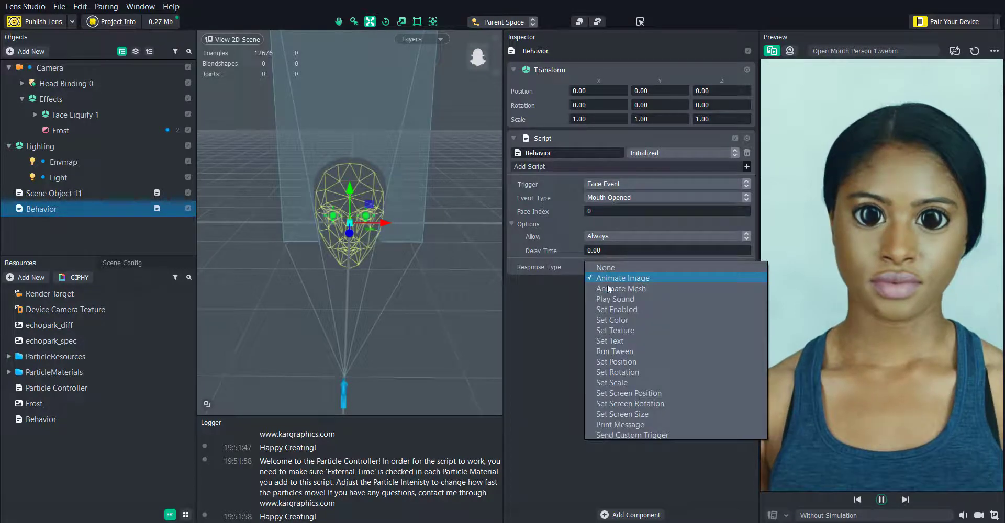
{"action": "left_click", "coordinate": [614, 309]}
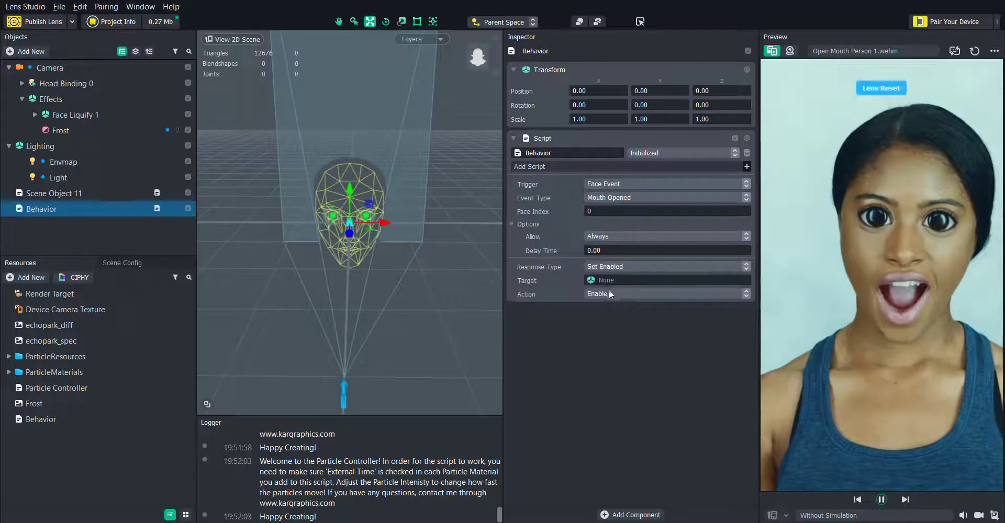
{"action": "left_click", "coordinate": [605, 280]}
{"action": "left_click", "coordinate": [386, 168]}
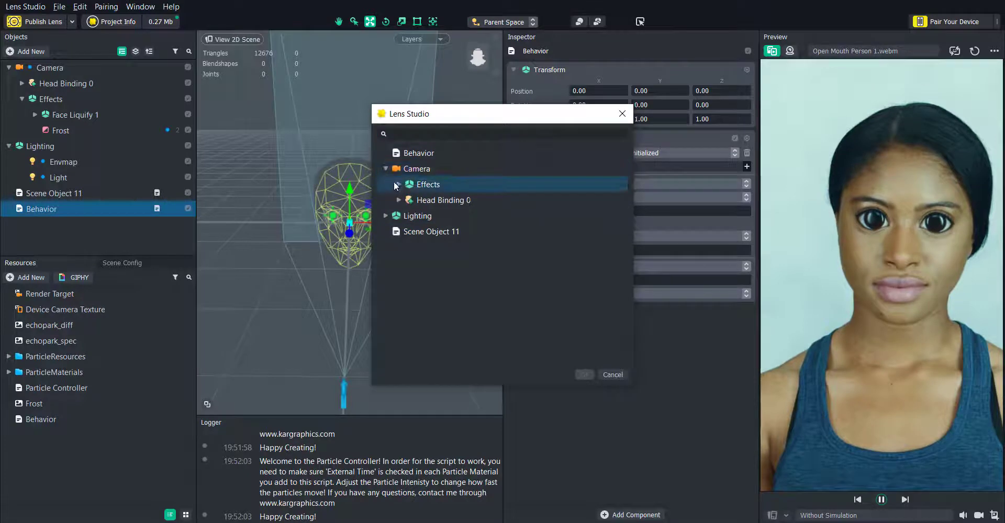
{"action": "left_click", "coordinate": [425, 186]}
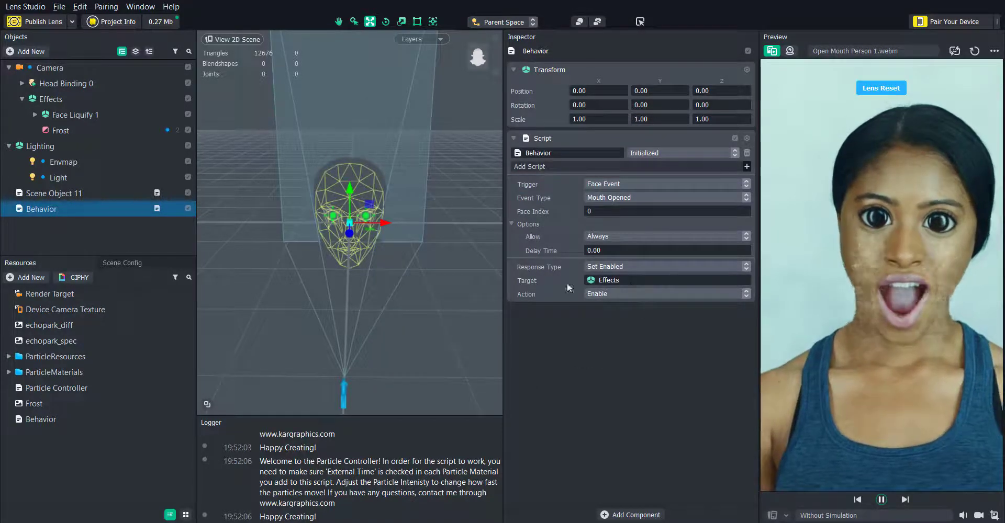
Step: Paste a second Behavior script that disables Effects on Mouth Closed
{"action": "right_click", "coordinate": [615, 311]}
{"action": "left_click", "coordinate": [622, 317]}
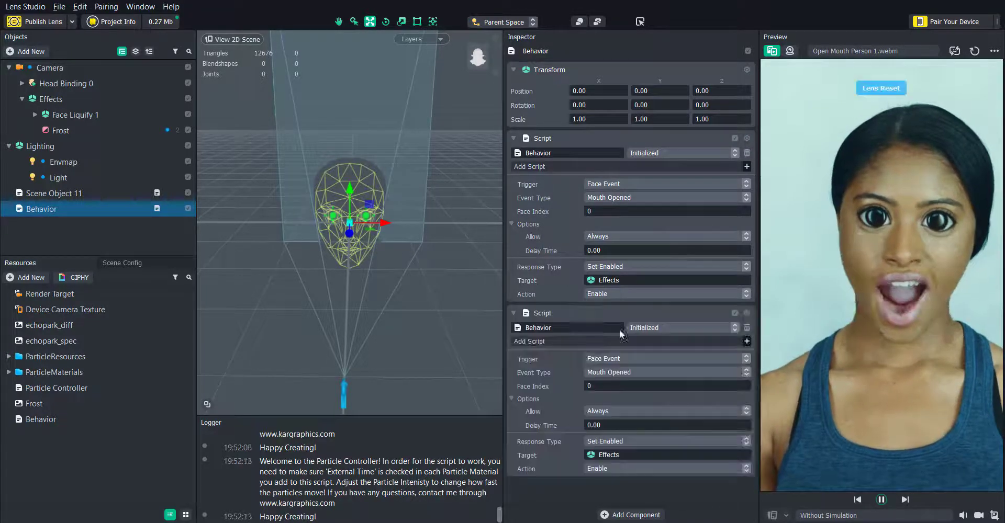
{"action": "left_click", "coordinate": [614, 469]}
{"action": "left_click", "coordinate": [594, 372]}
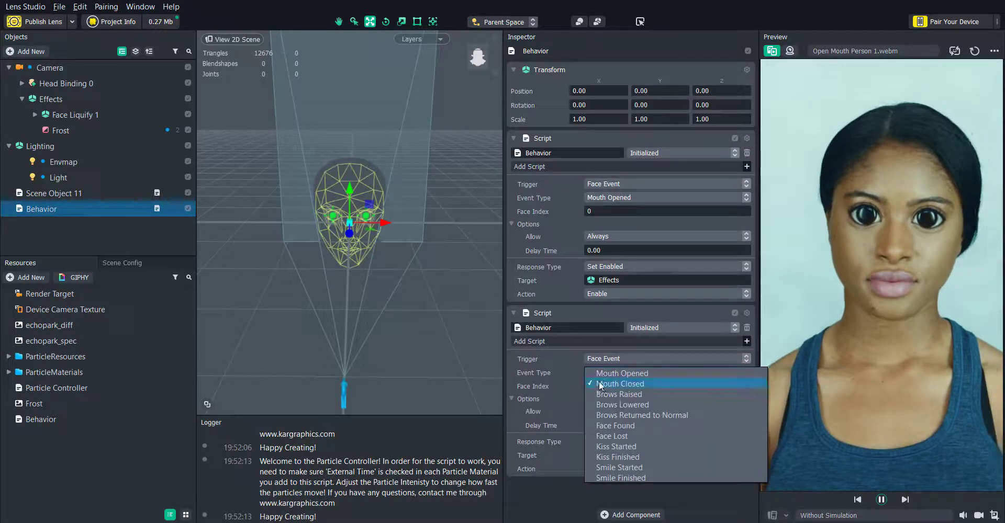
{"action": "left_click", "coordinate": [599, 385]}
{"action": "left_click", "coordinate": [616, 469]}
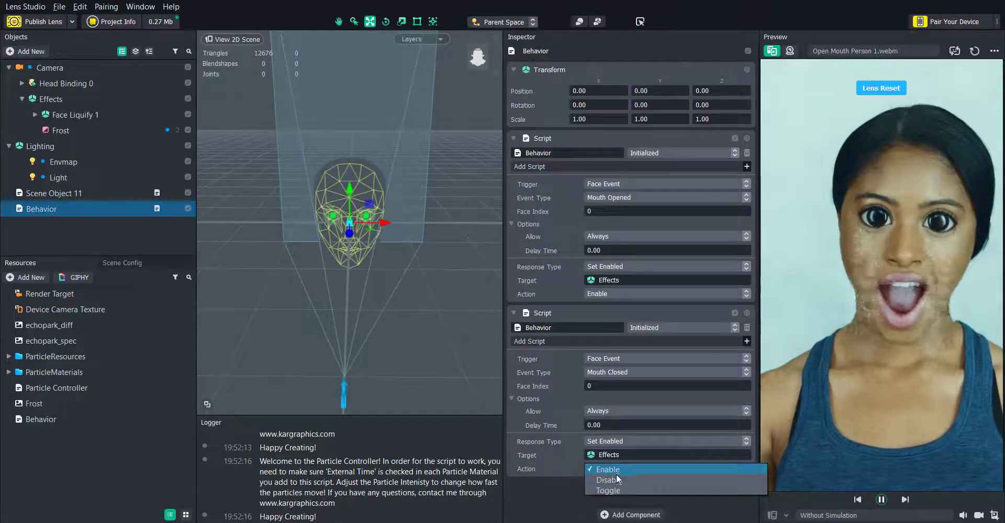
{"action": "left_click", "coordinate": [597, 475]}
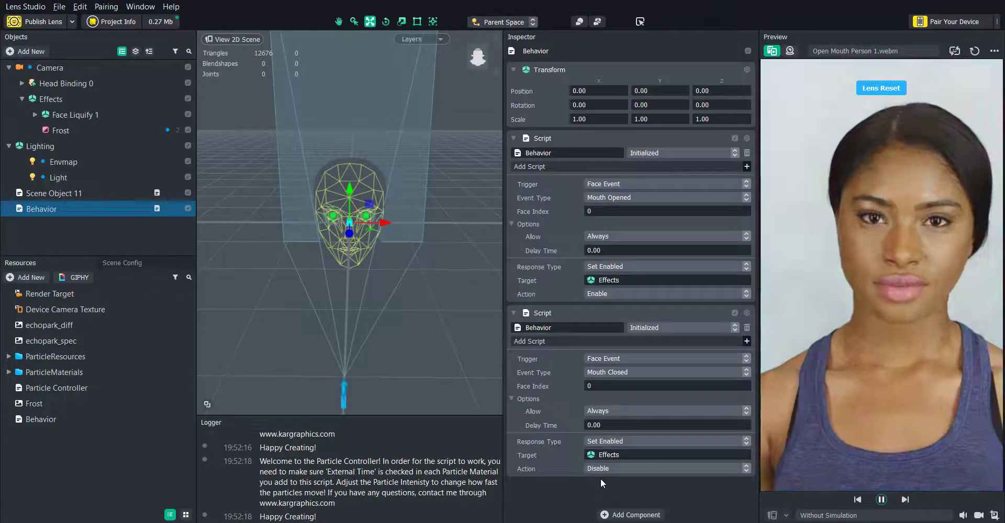